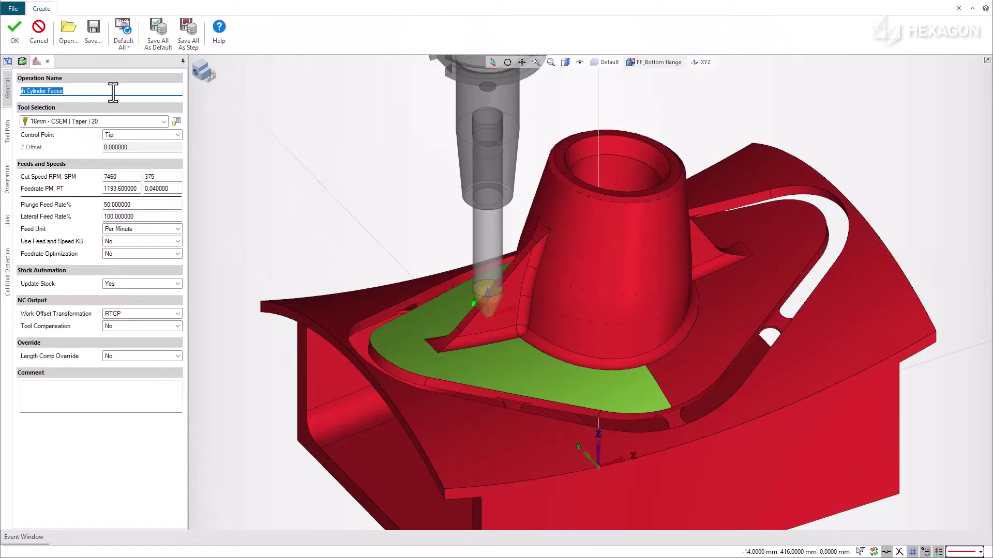
Close the current operation's settings and return to the Features Manager in the FF_Cylindrical surfaces view.
type("Finis")
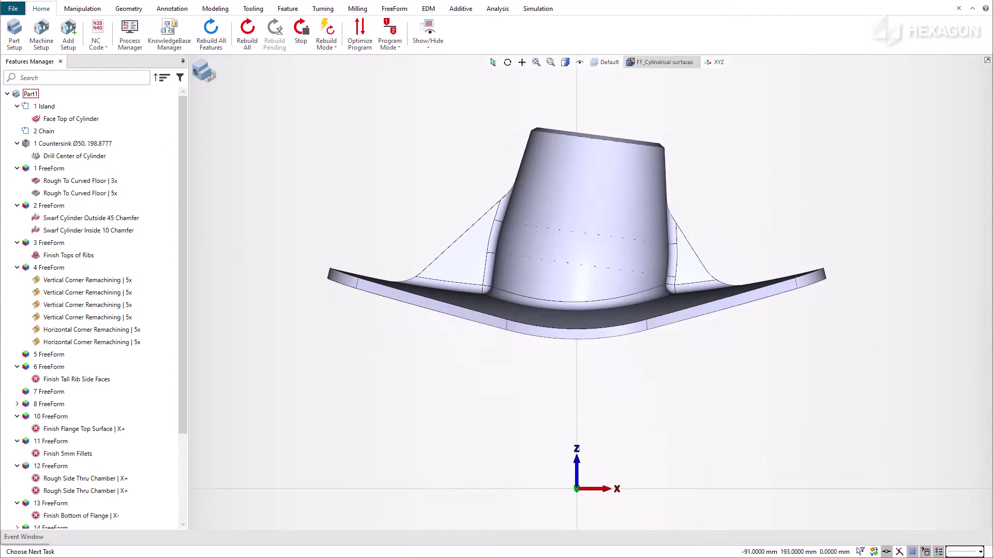
Start a Circle Segment Finishing operation on 5 FreeForm named Finish Cylinder Faces.
left_click(88, 358)
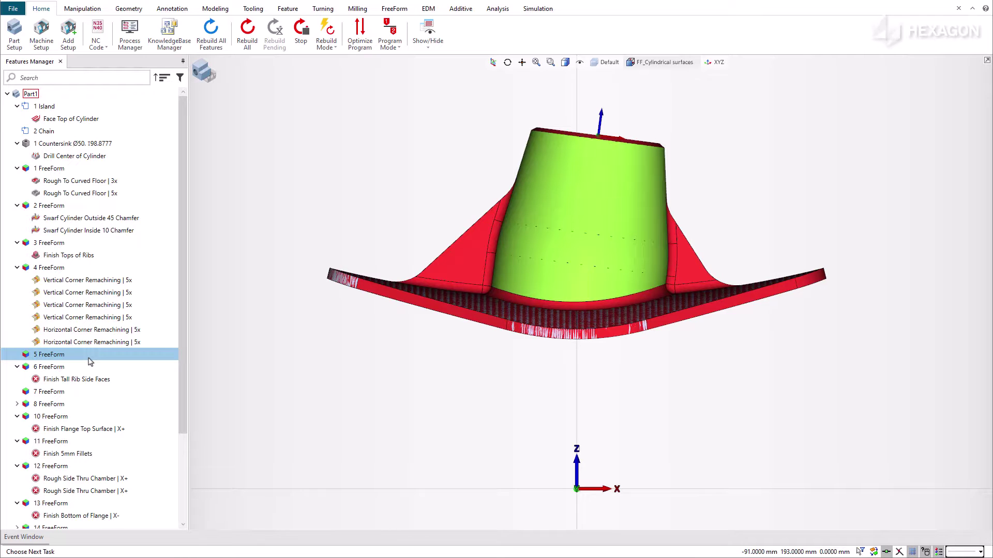
left_click(384, 9)
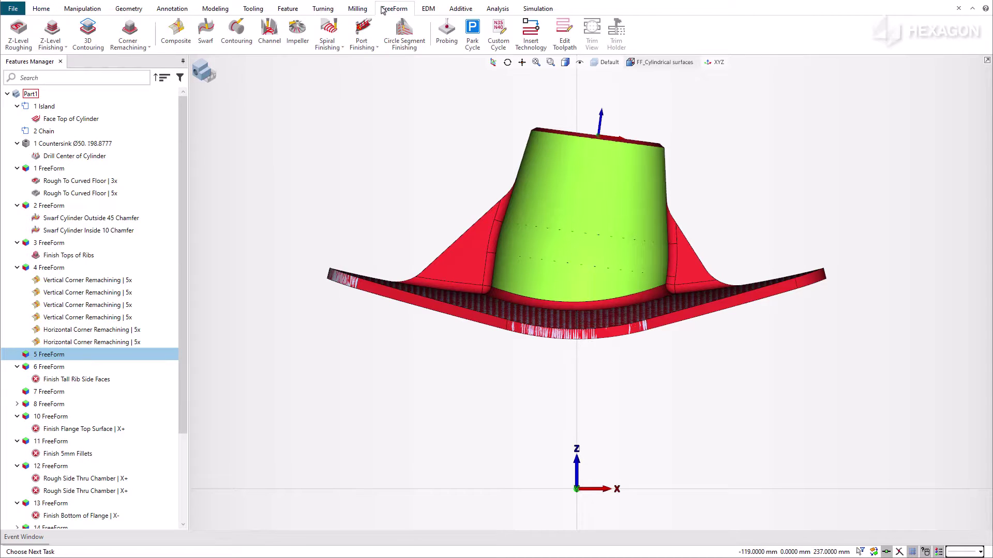
left_click(404, 42)
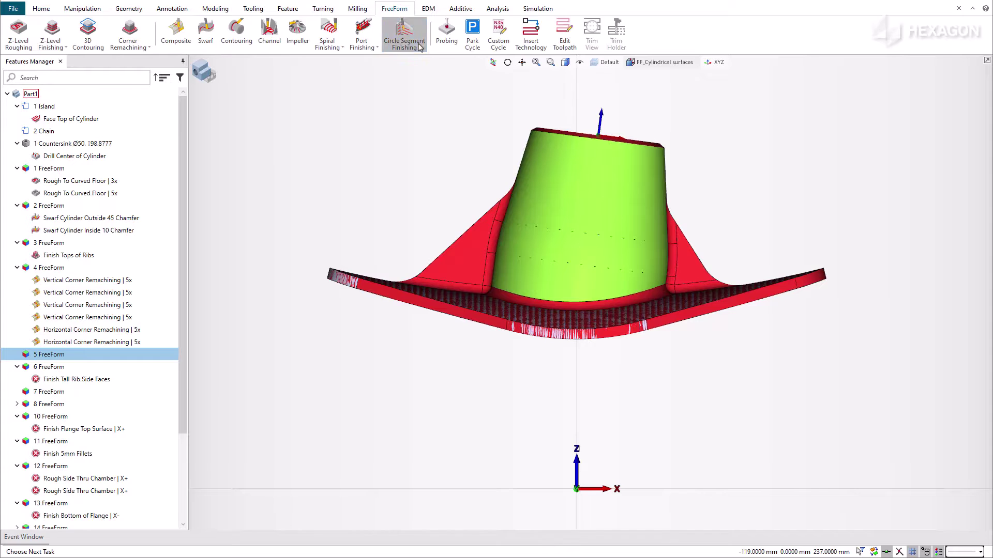
type("Finish Cylinder Faces")
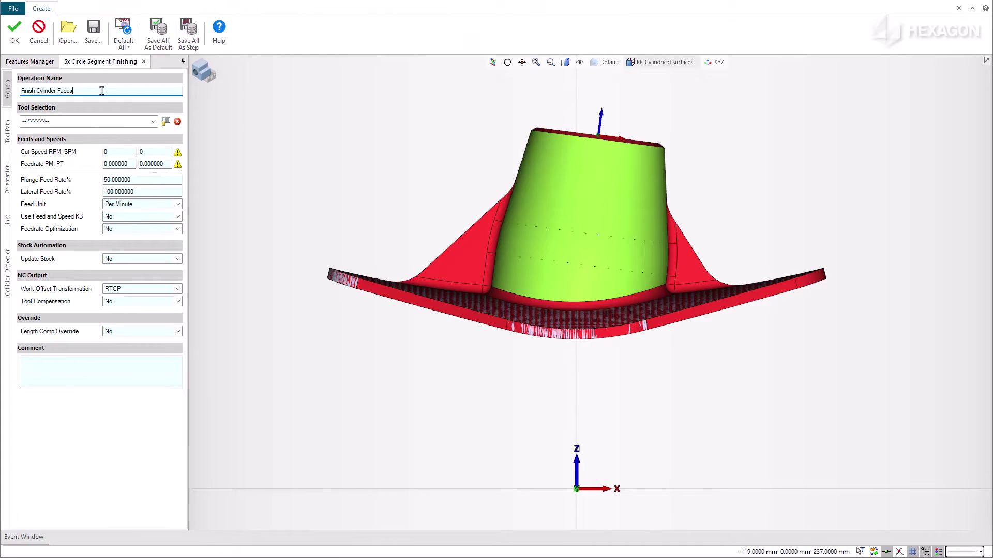
Assign the 16mm CSEM taper tool and set Update Stock to Yes.
left_click(122, 122)
left_click(121, 133)
left_click(151, 283)
left_click(147, 304)
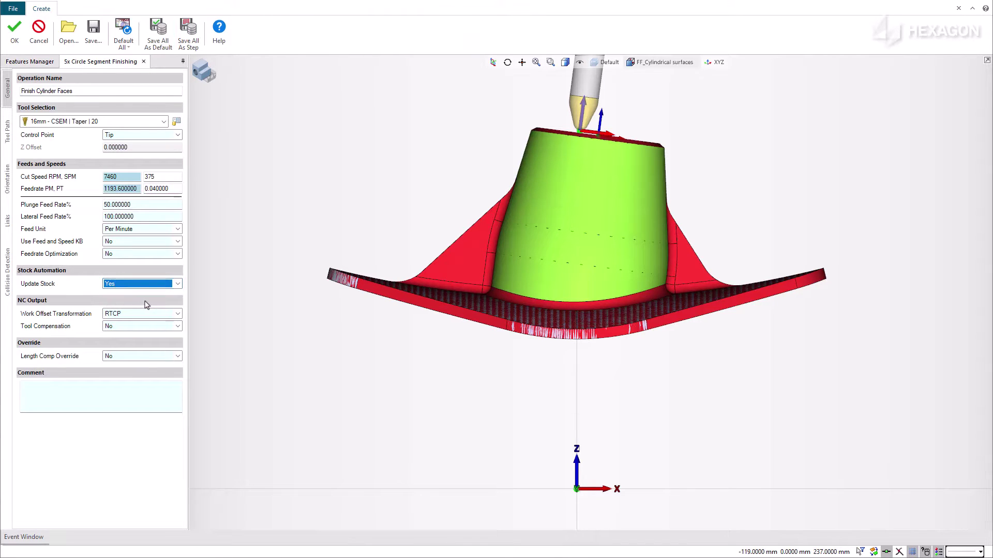
Set the toolpath tolerance to 0.015 and apply passes on Everything.
left_click(7, 136)
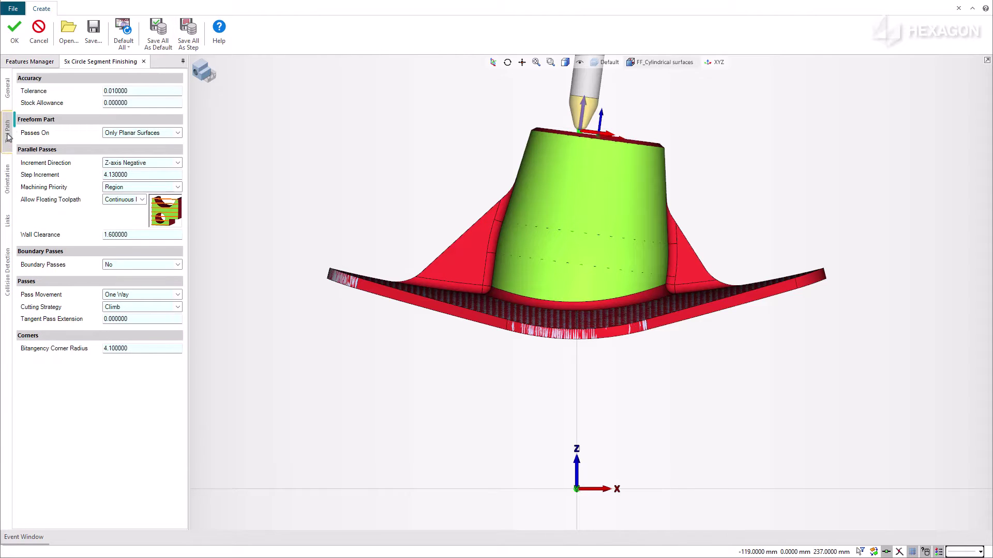
left_click(133, 91)
type("0")
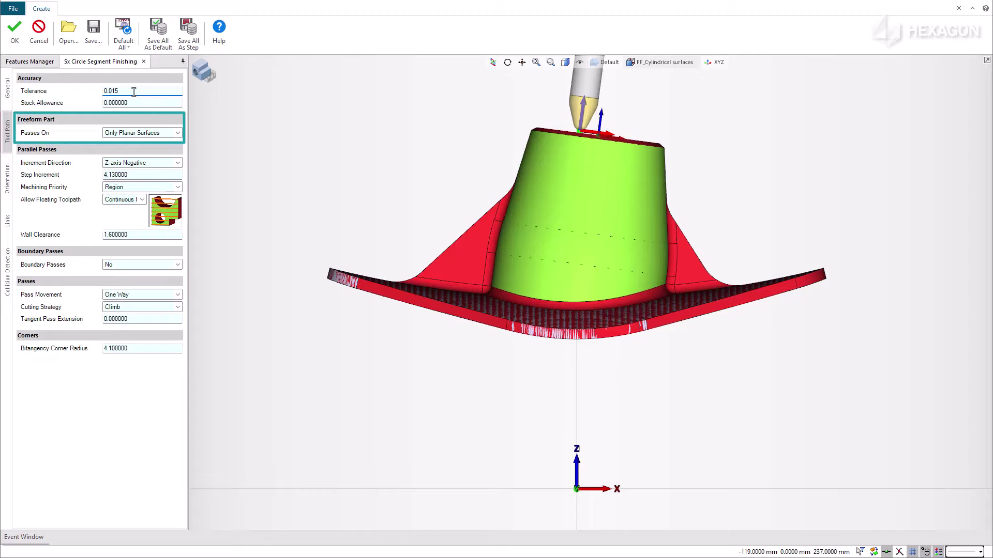
left_click(178, 133)
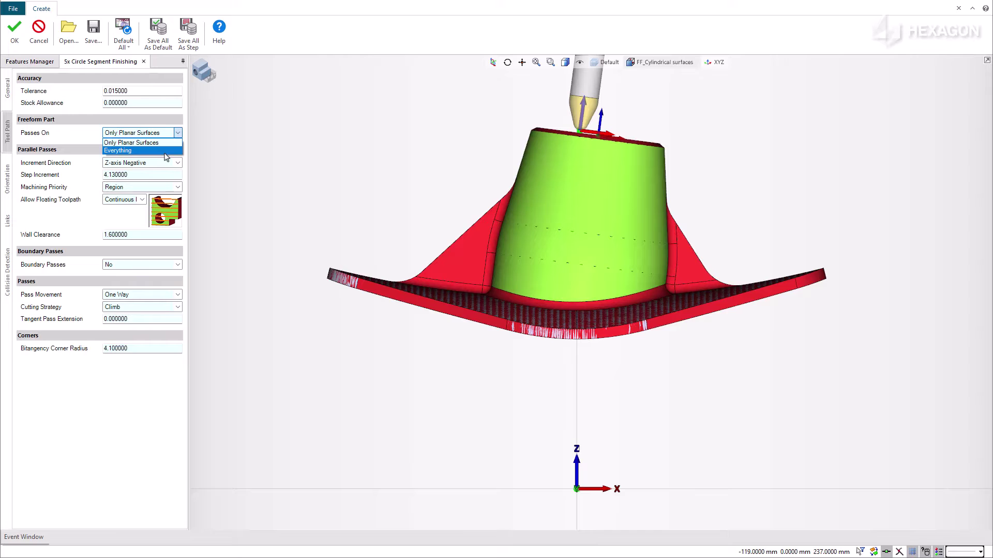
left_click(165, 151)
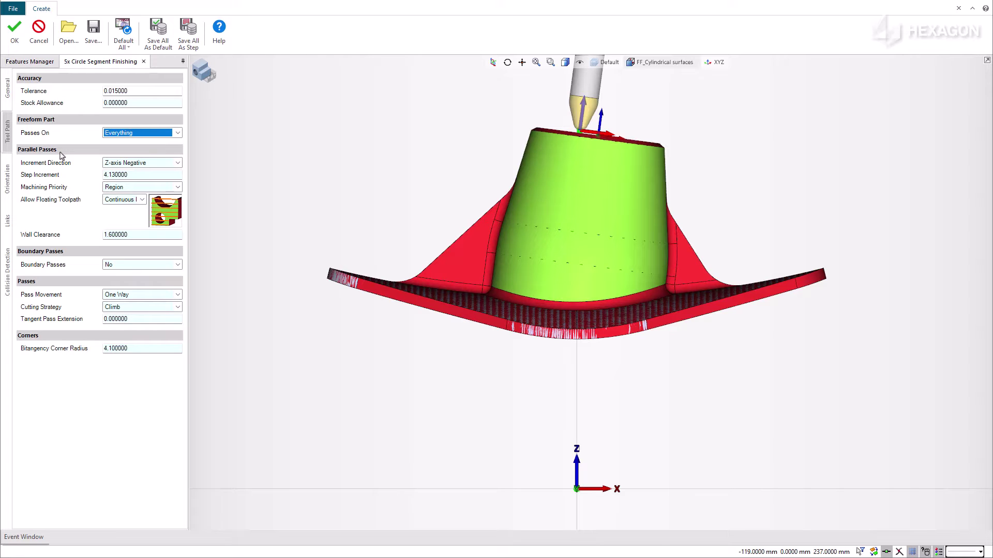
Step along W-axis Negative of Feature Plane with step increment 5 and wall clearance 1.
left_click(177, 163)
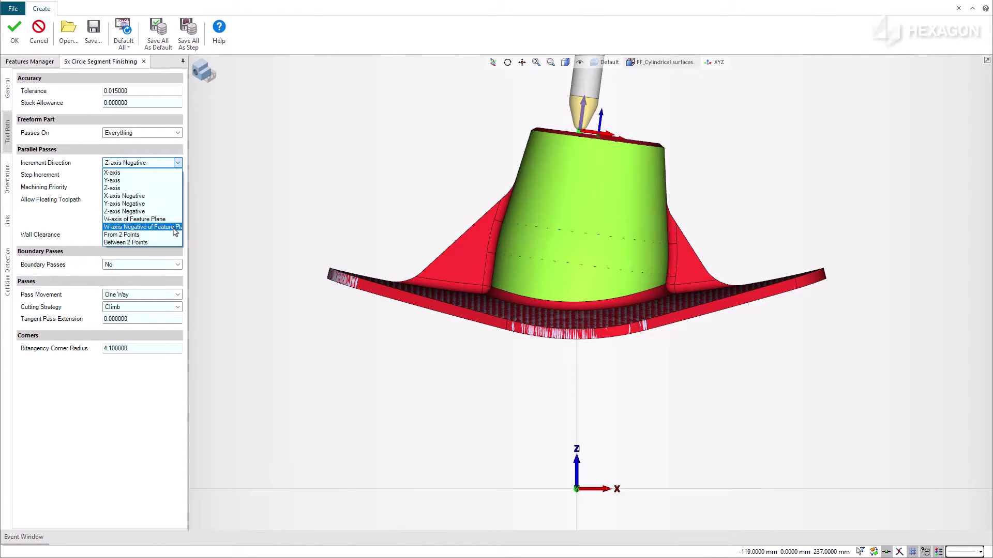
left_click(174, 228)
left_click(141, 175)
type("5")
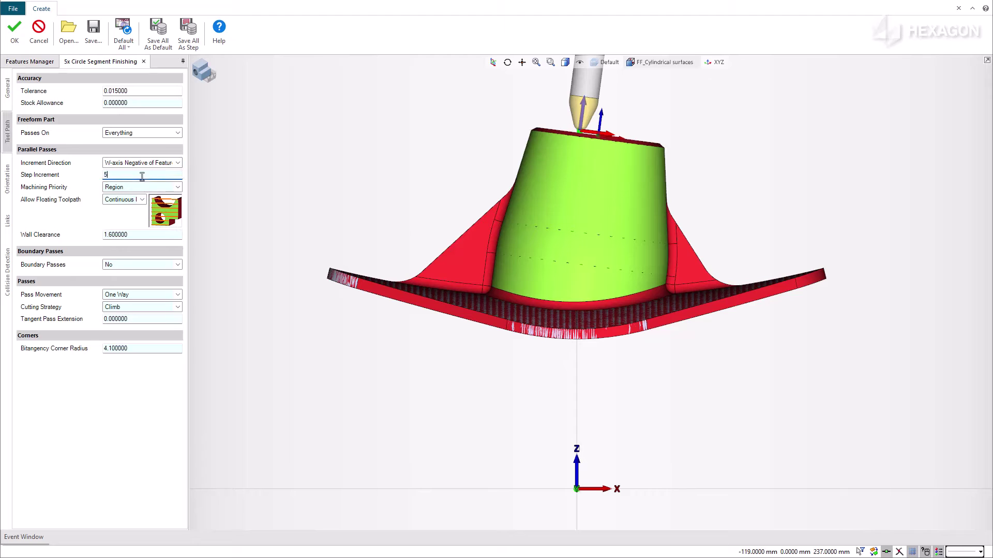
left_click(132, 236)
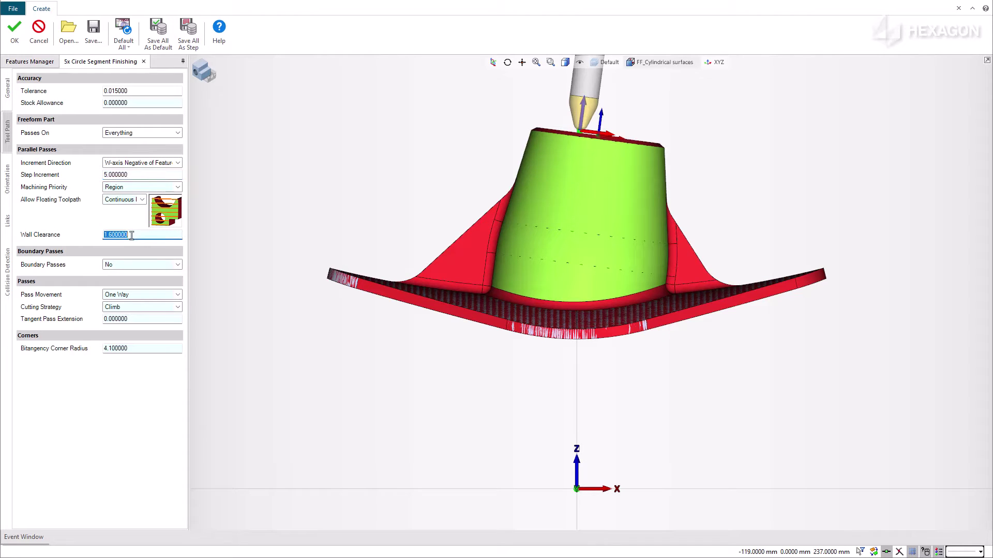
type("1")
Use Automatic tool axis orientation with the Dynamic Arc Range cut condition.
left_click(7, 179)
left_click(179, 92)
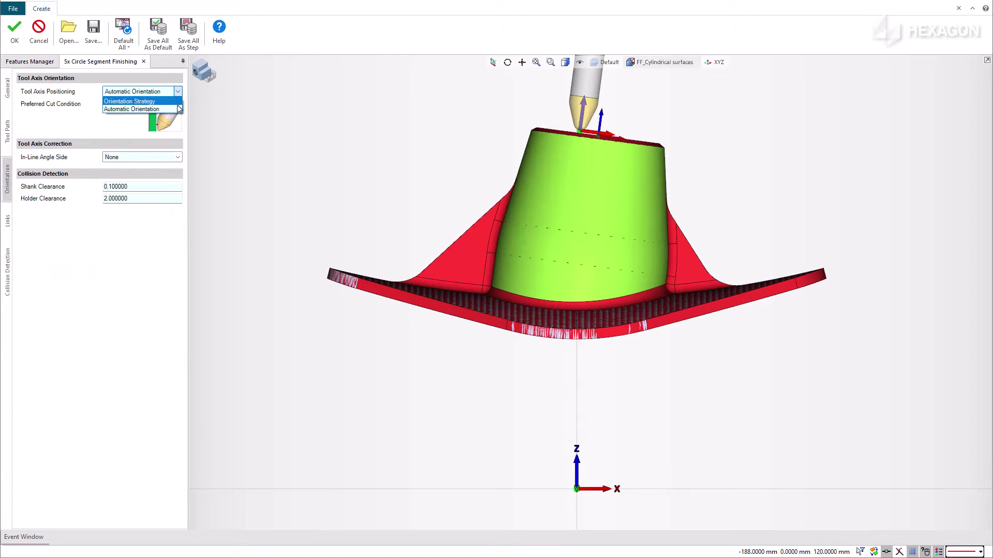
left_click(179, 108)
left_click(141, 104)
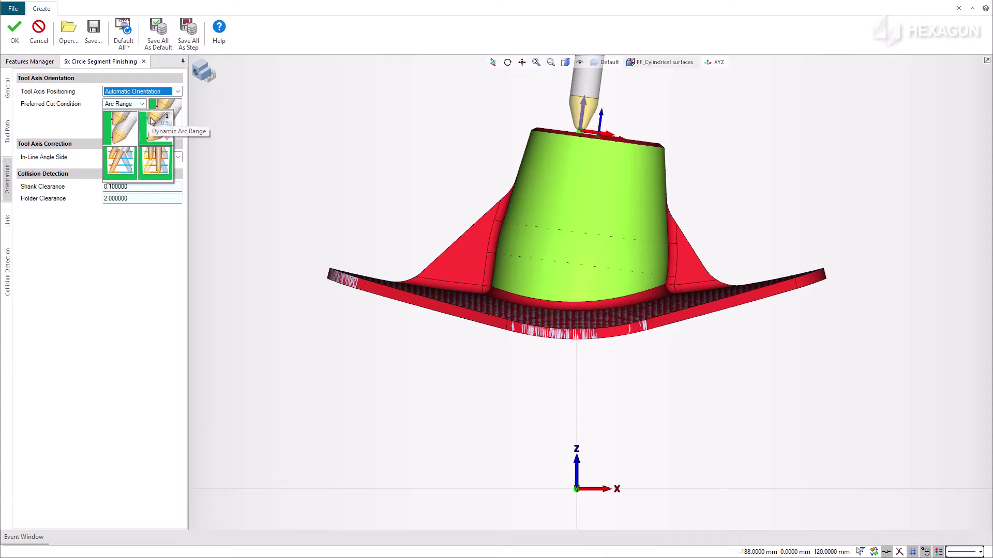
left_click(151, 121)
Set the start-pass contact and the shank and holder clearances to 0.5.
left_click(140, 156)
type("0.75")
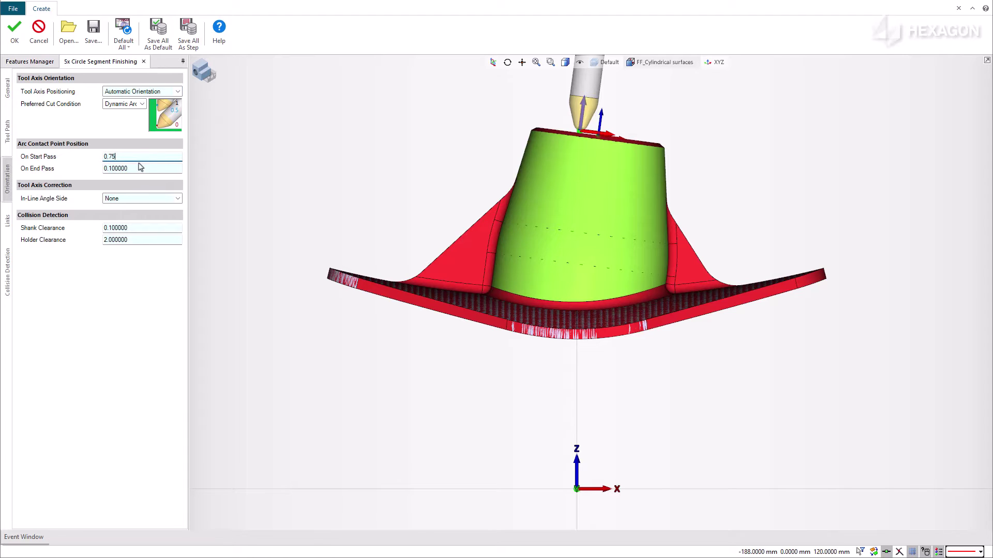
left_click(134, 227)
type("0.5")
left_click(139, 239)
type("0.5")
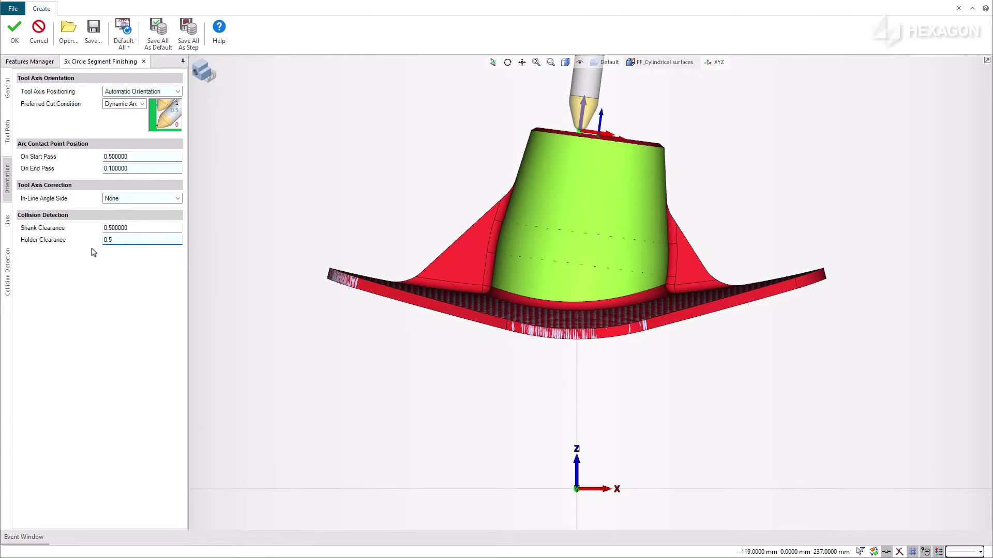
left_click(7, 221)
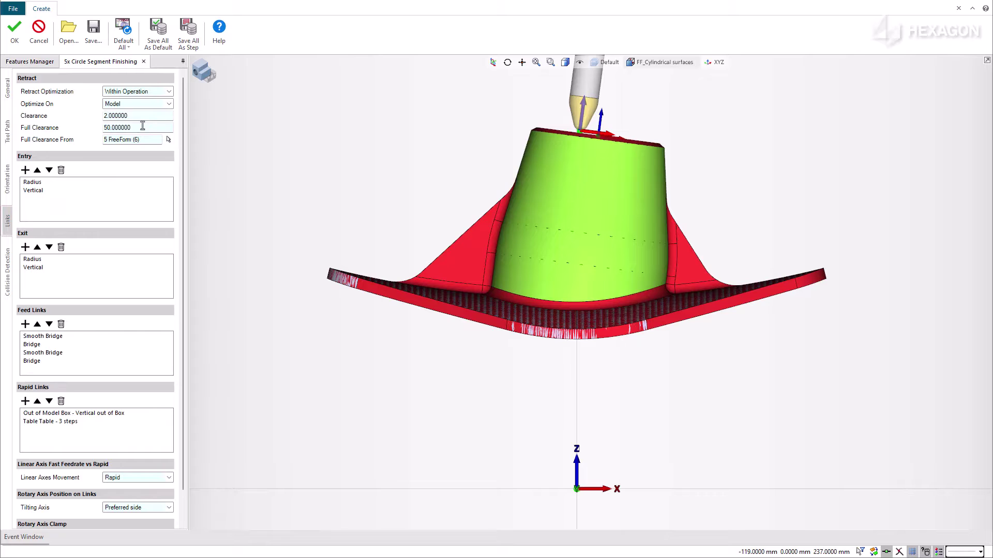
Set full clearance to 10 and add a Radial Around Axis rapid link at the top of the list.
type("10")
key("Return")
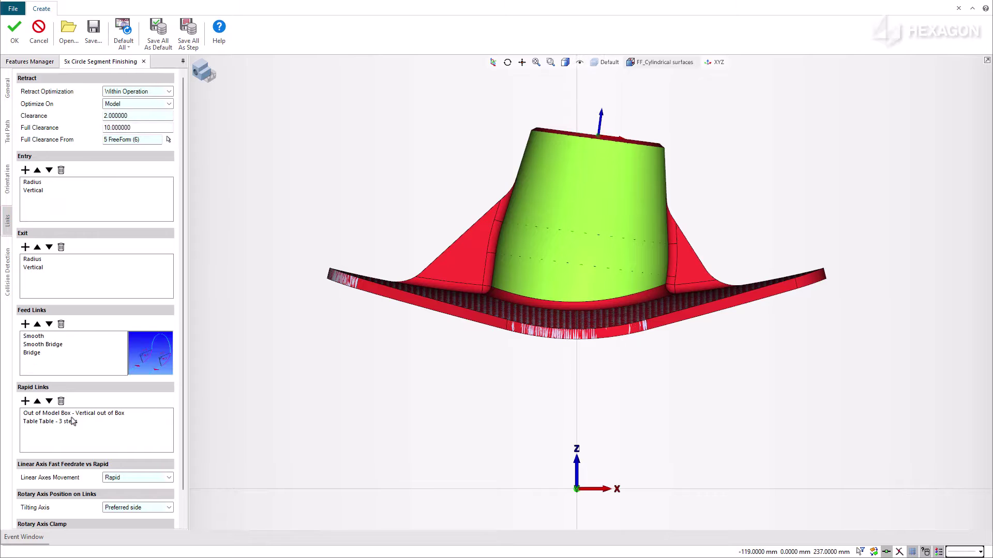
left_click(25, 402)
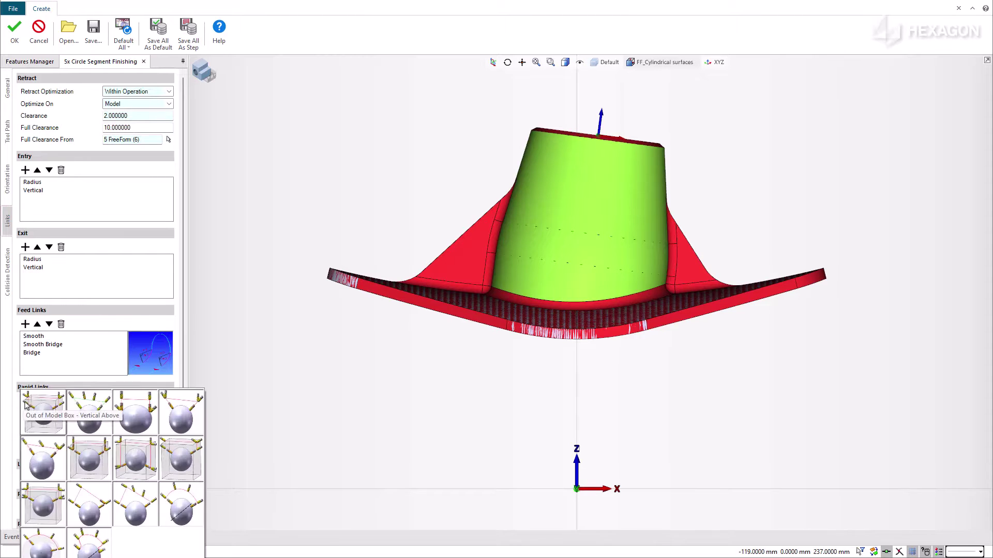
left_click(179, 511)
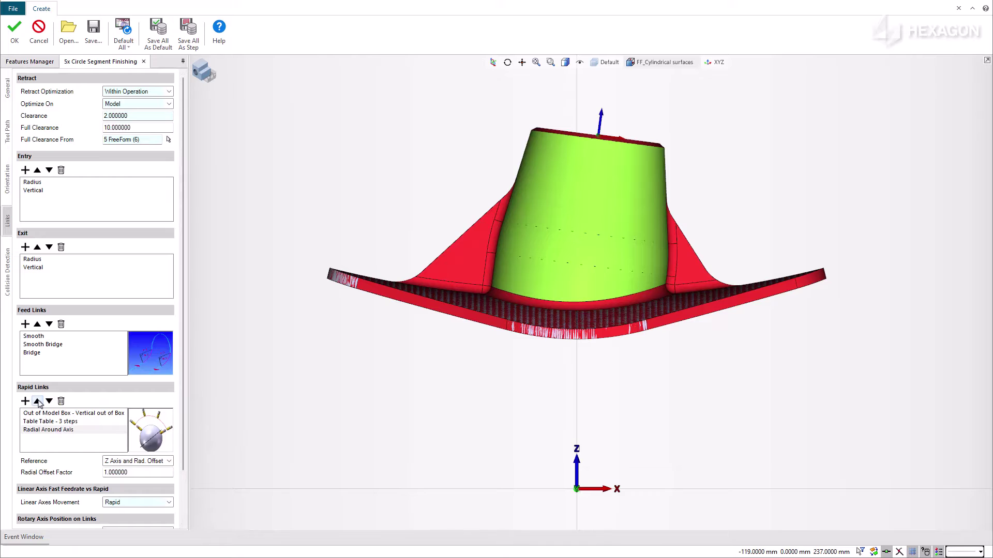
left_click(37, 401)
left_click(37, 401)
left_click(87, 414)
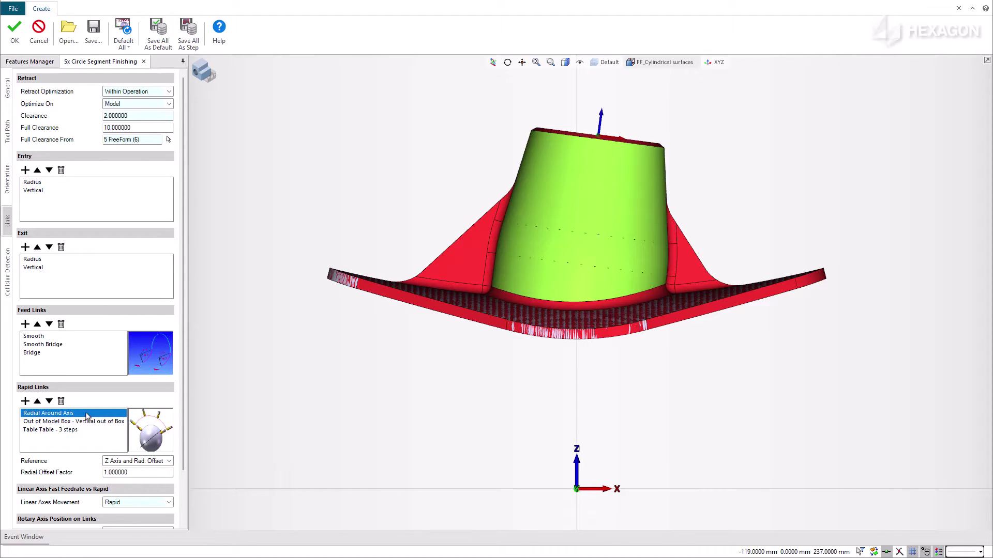
Reference the radial link to the Z axis and a picked point, then accept the operation.
left_click(146, 462)
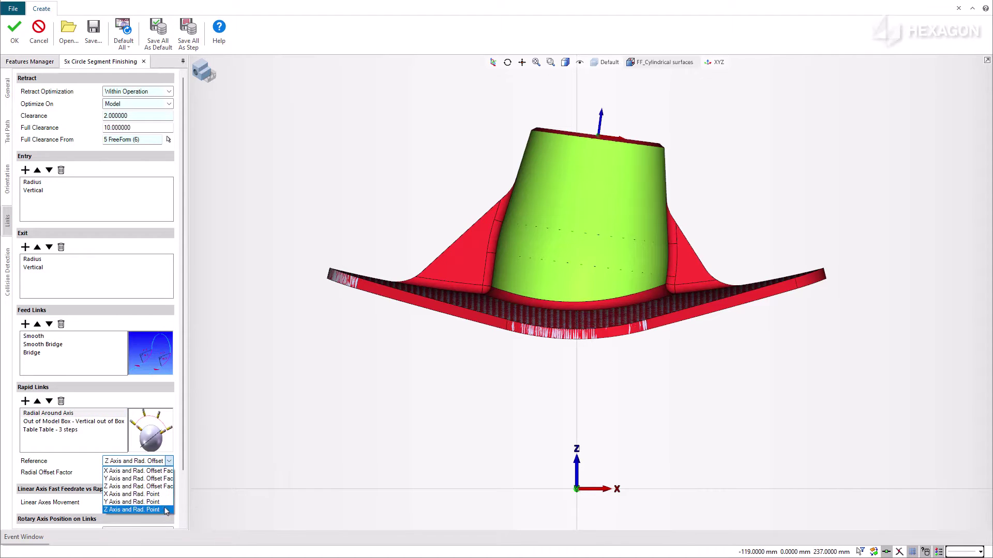
left_click(165, 510)
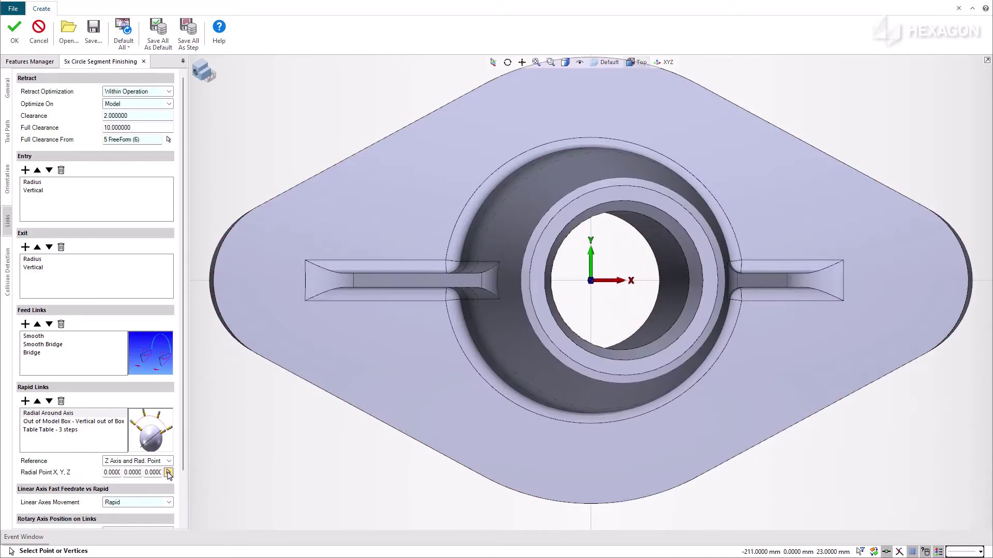
left_click(447, 139)
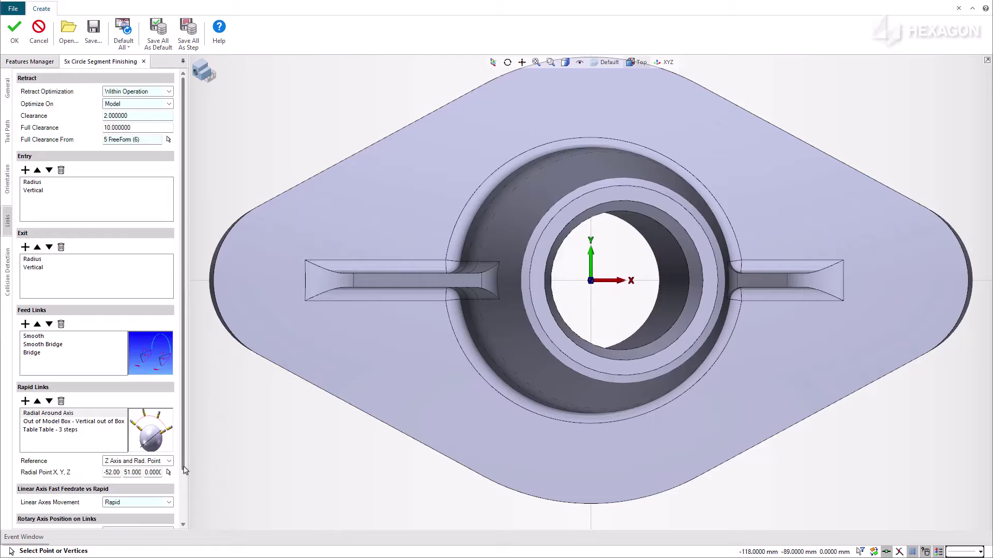
scroll(184, 471, "down", 2)
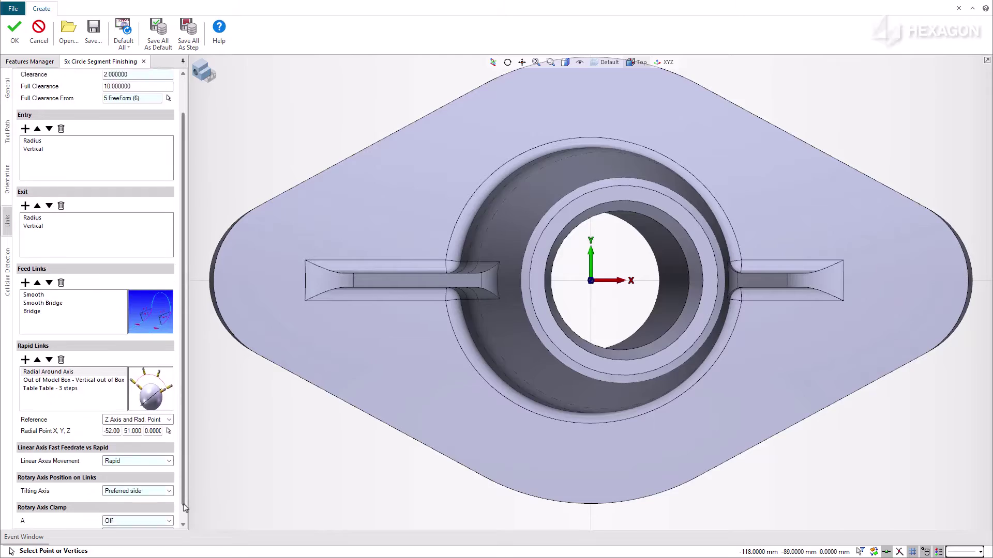
left_click(14, 34)
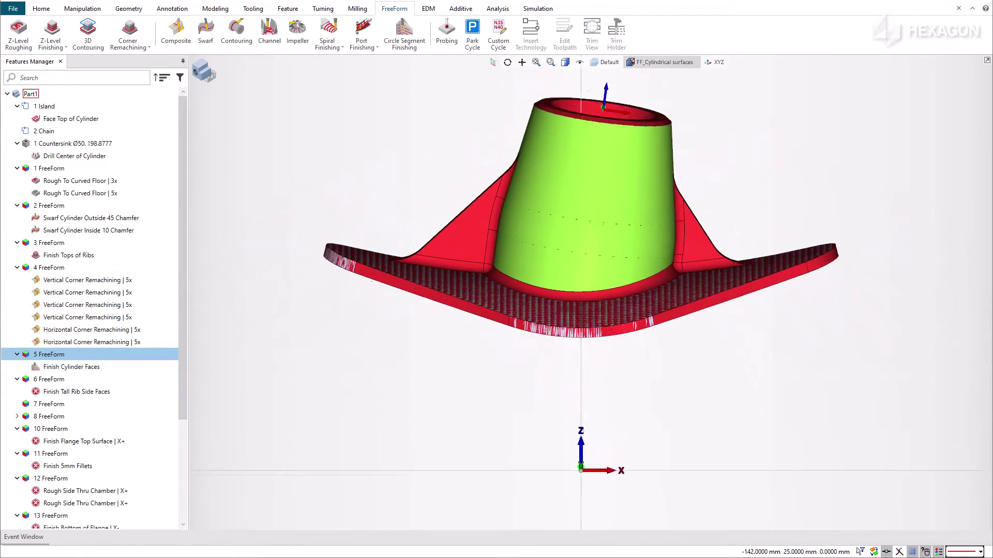
Display the Finish Cylinder Faces toolpath over the deselected part and bring up the Analysis tools.
left_click(81, 367)
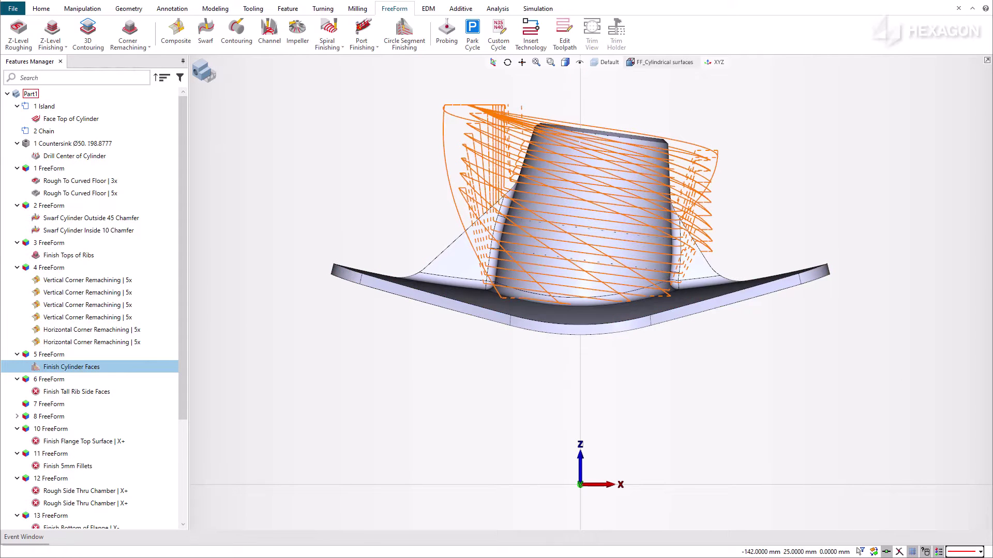
left_click(225, 366)
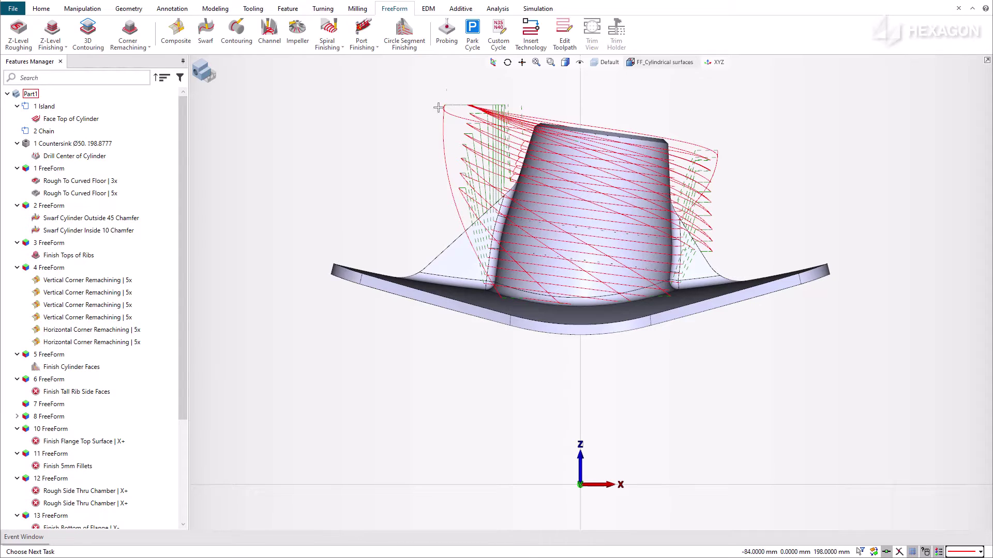
left_click(501, 9)
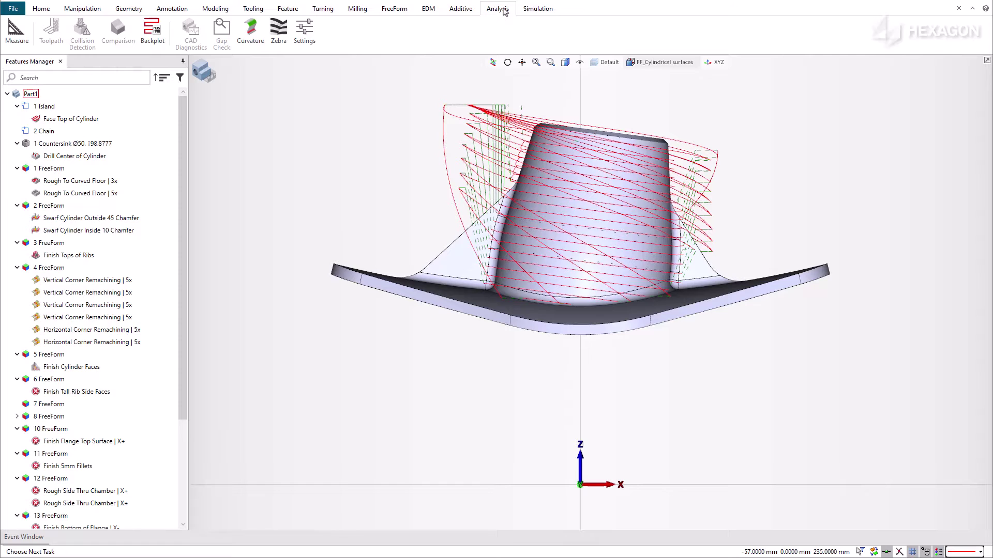
Simulate the Finish Cylinder Faces toolpath with the tool, hiding operation 14's toolpath lines.
left_click(79, 370)
left_click(51, 32)
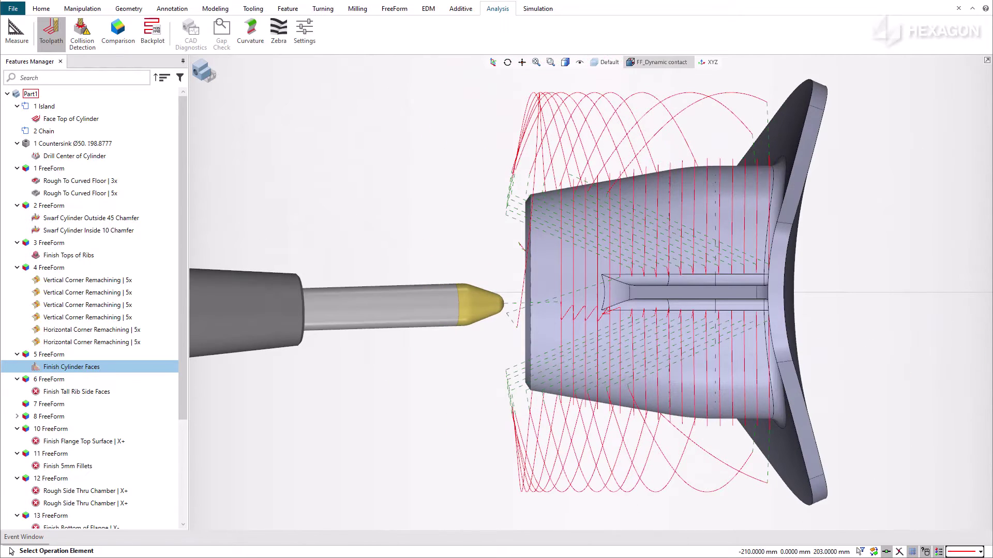
left_click(41, 8)
left_click(428, 32)
left_click(465, 63)
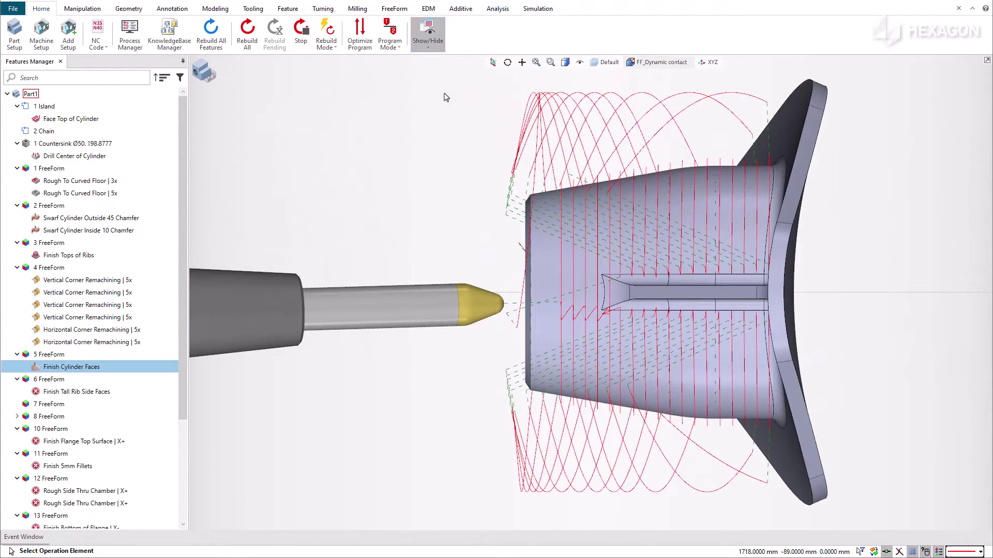
left_click(181, 479)
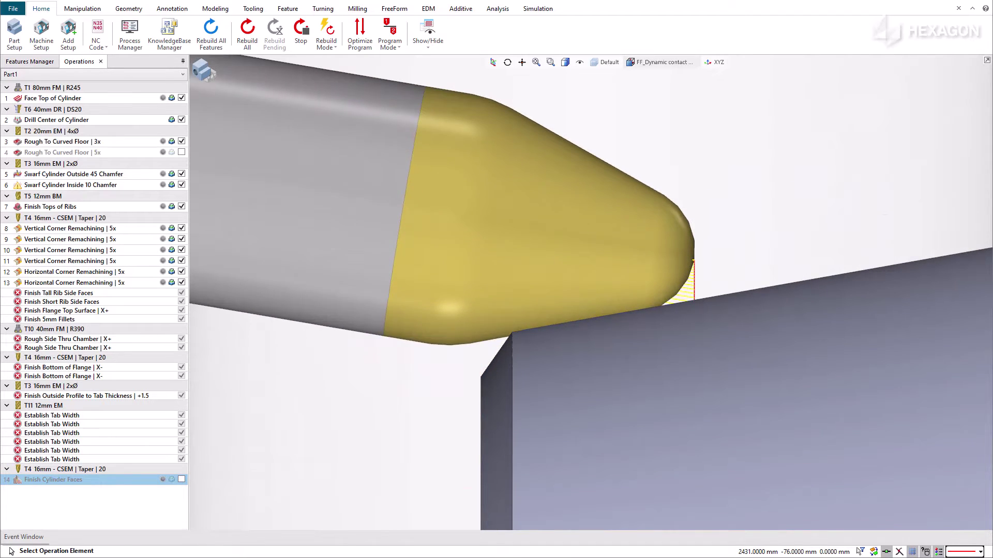
left_click(527, 327)
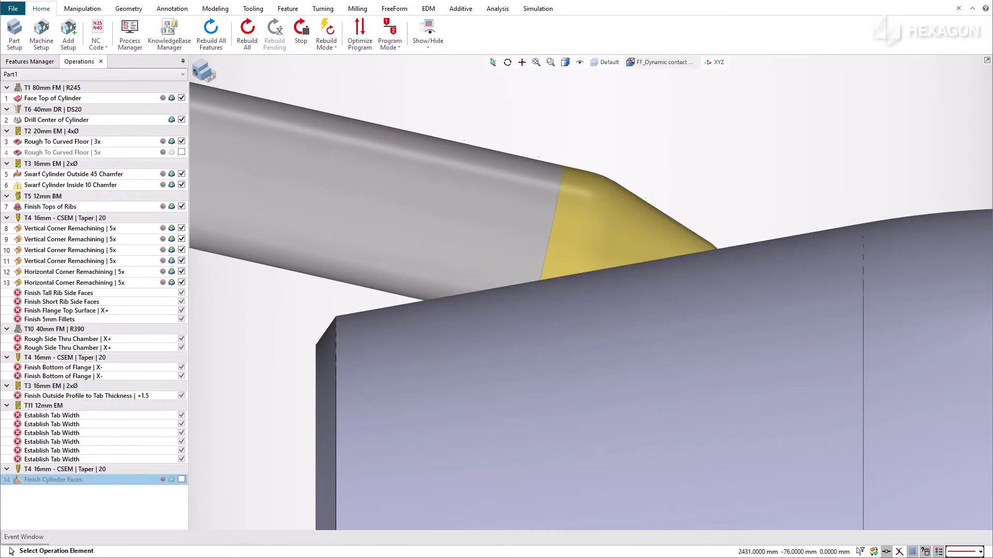
left_click(642, 261)
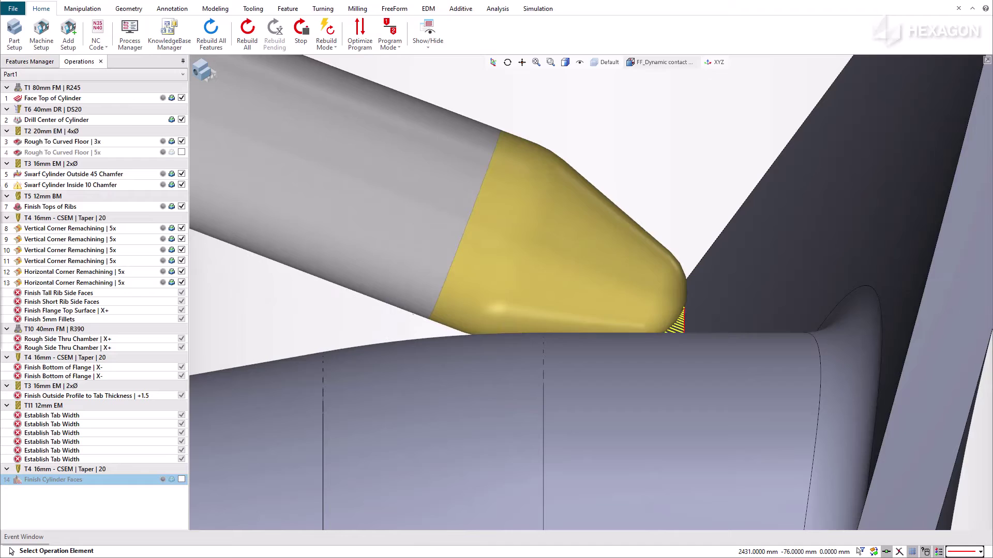
left_click(620, 333)
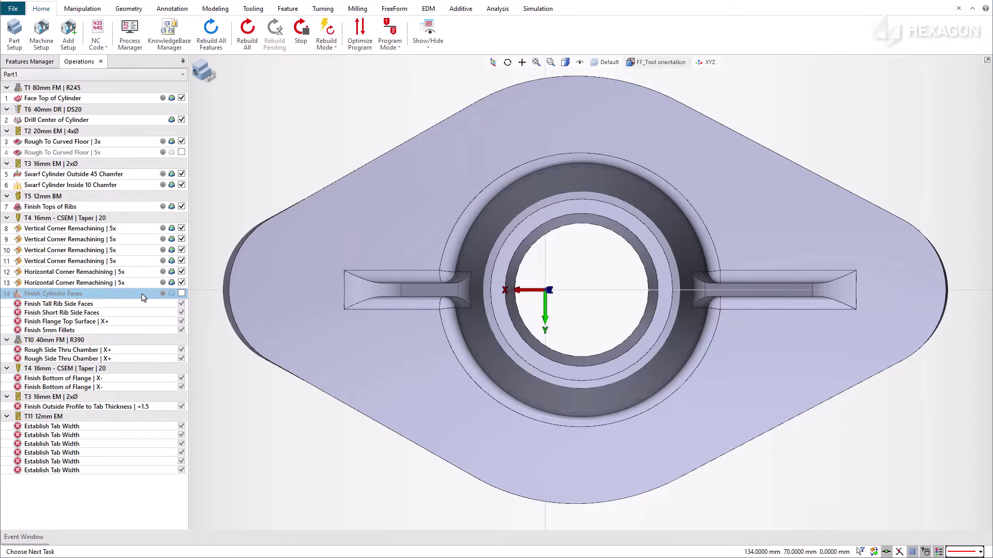
Turn on boundary passes at a 0.75 step increment in Finish Cylinder Faces and regenerate it.
double_click(144, 297)
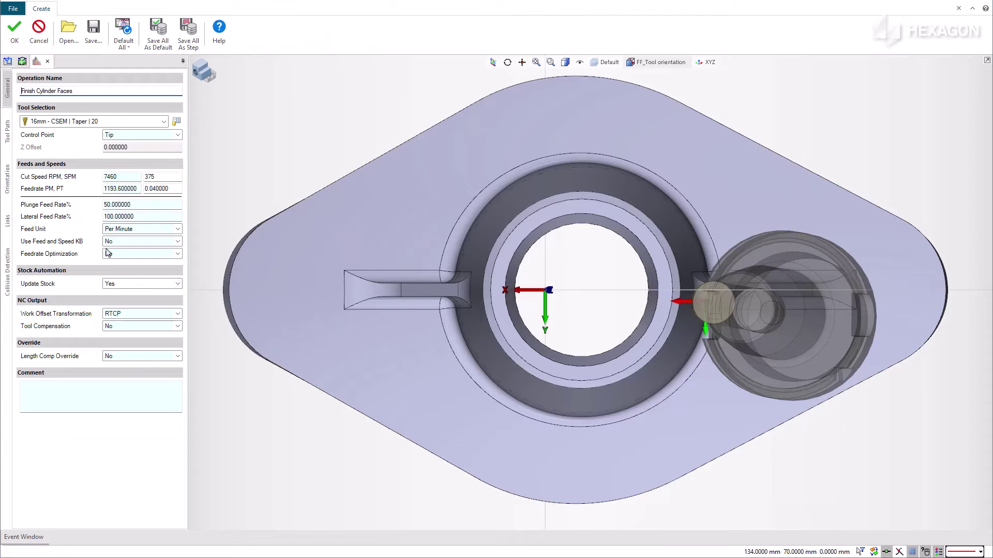
left_click(8, 132)
left_click(178, 264)
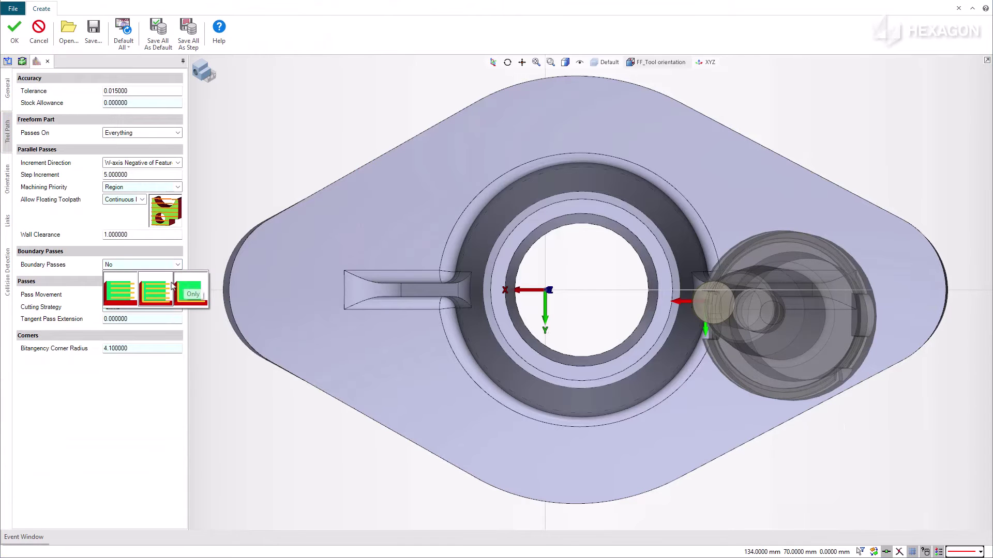
left_click(155, 291)
left_click(157, 280)
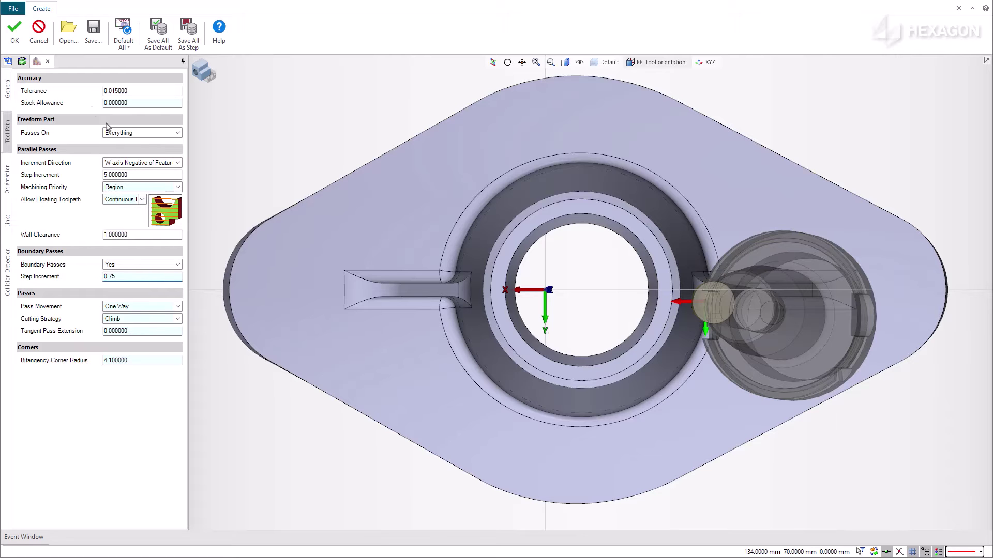
left_click(14, 30)
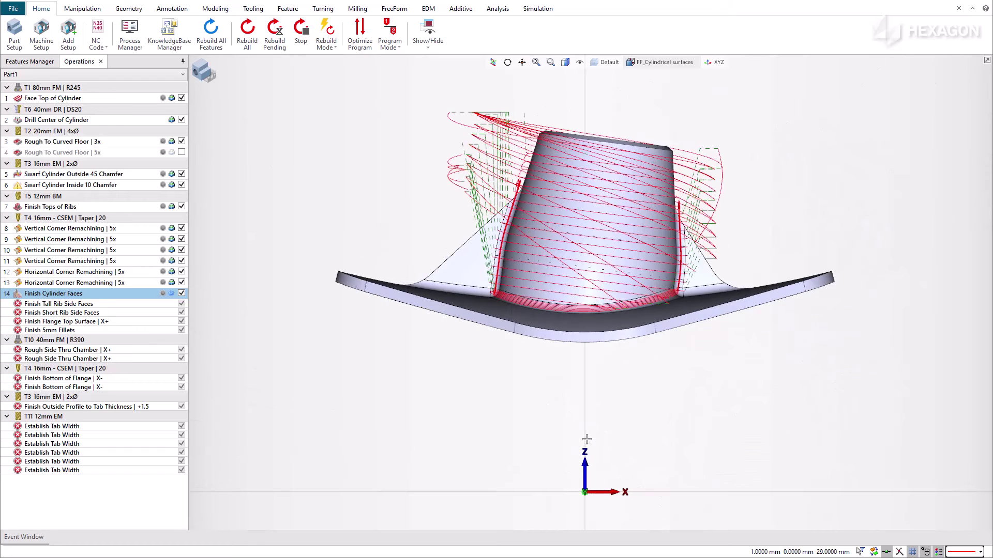
Orbit the part to inspect the new cylinder boundary passes from an angle.
middle_click_drag(585, 436, 552, 440)
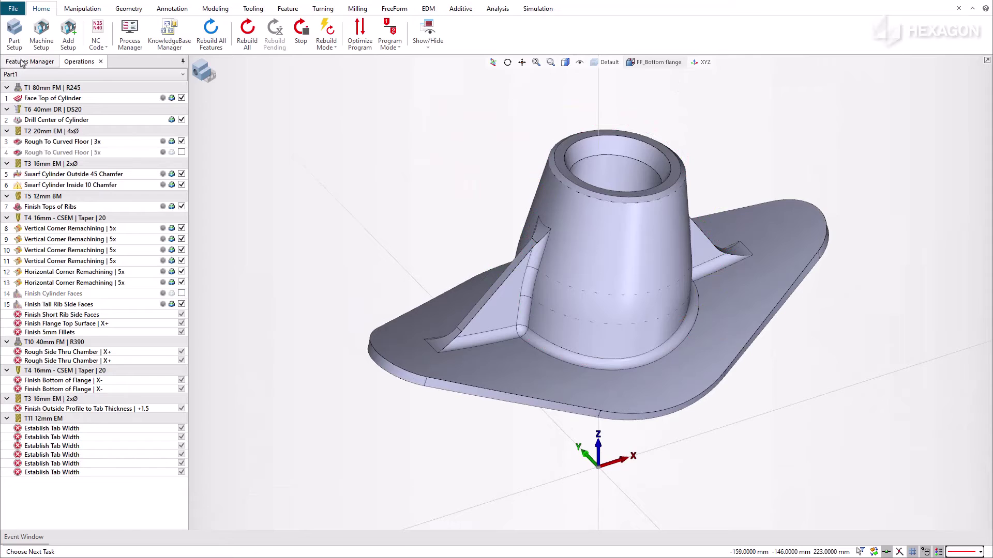
Start a Circle Segment Finishing operation on the 7 FreeForm flange feature.
left_click(30, 61)
left_click(58, 405)
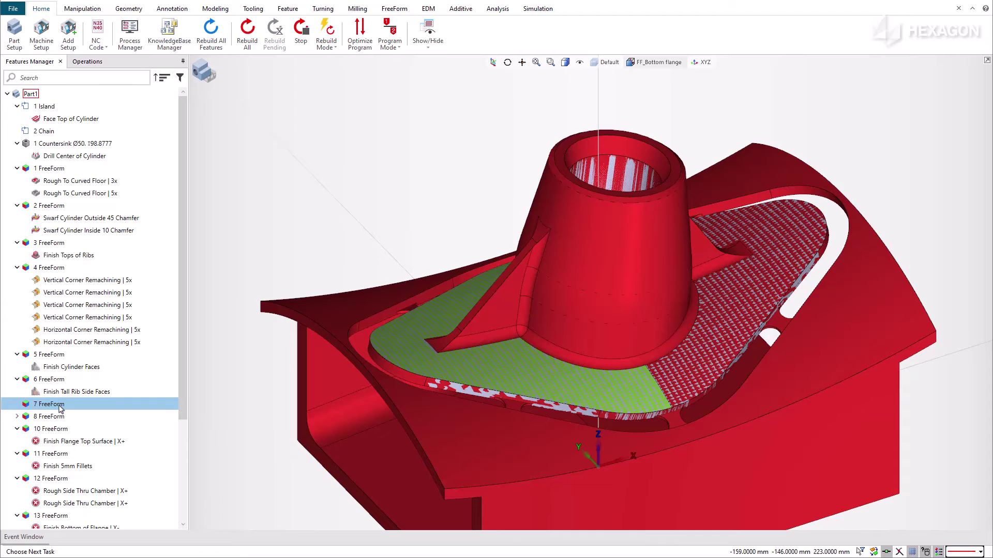
left_click(394, 9)
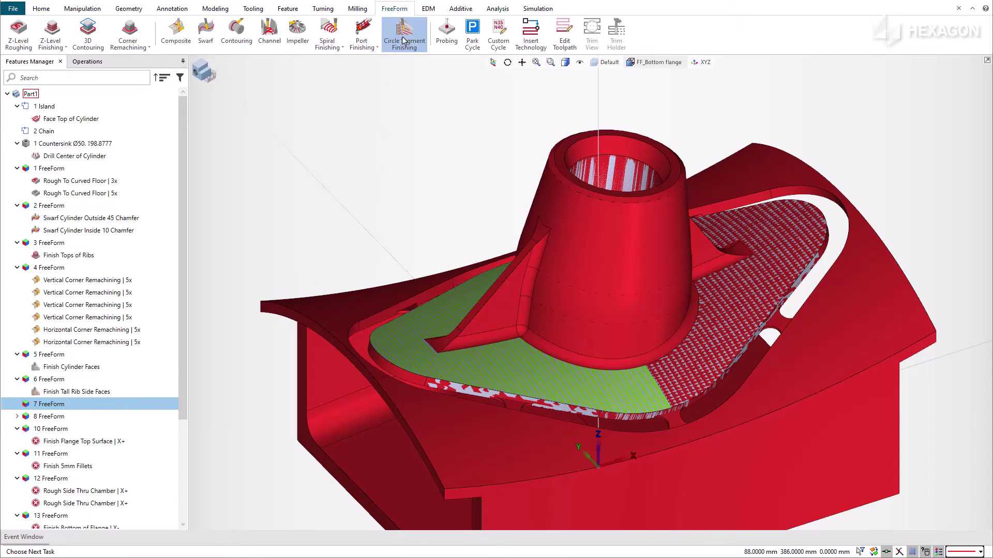
left_click(403, 40)
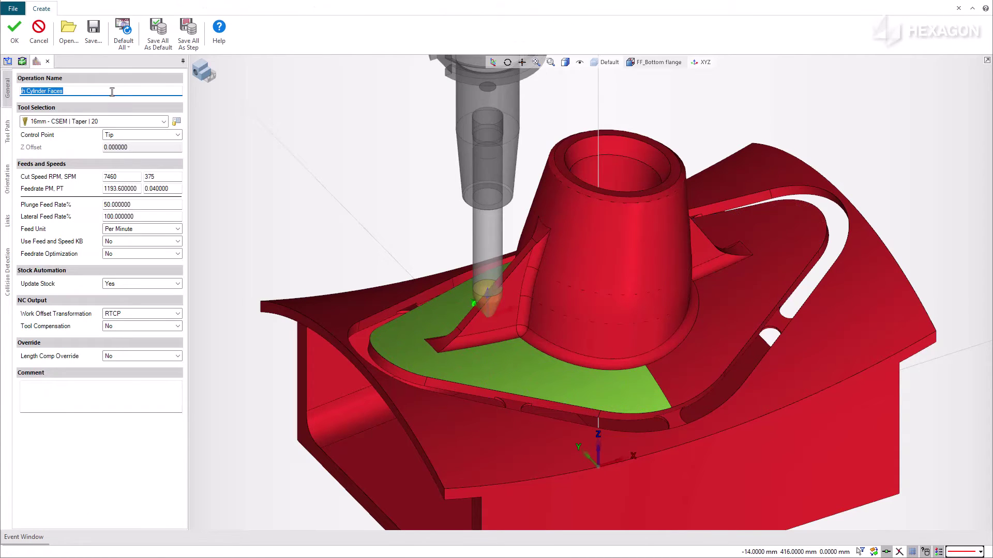
Set the toolpath tolerance to 0.01 with passes stepping along the X-axis.
left_click(7, 133)
key("BackSpace")
key("BackSpace")
key("BackSpace")
key("BackSpace")
key("BackSpace")
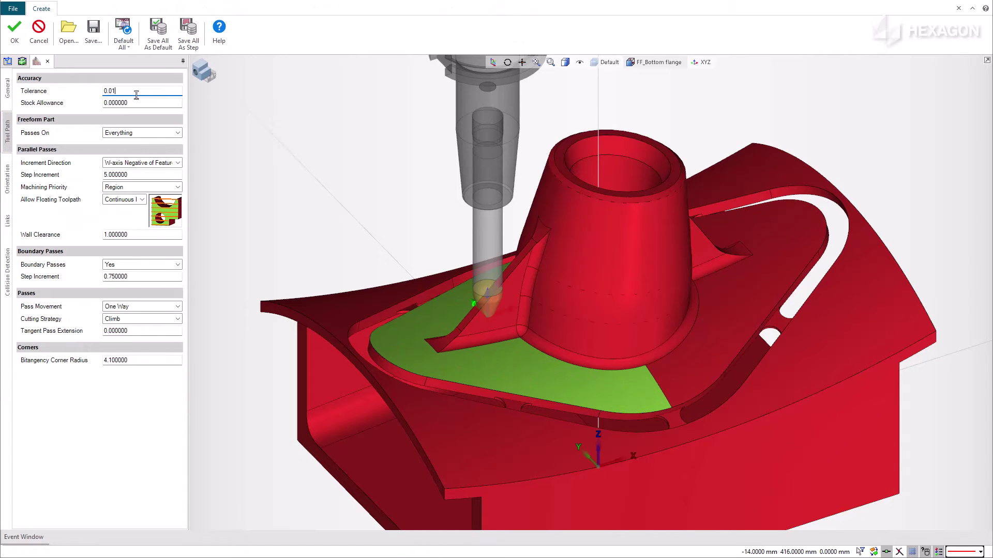
left_click(151, 164)
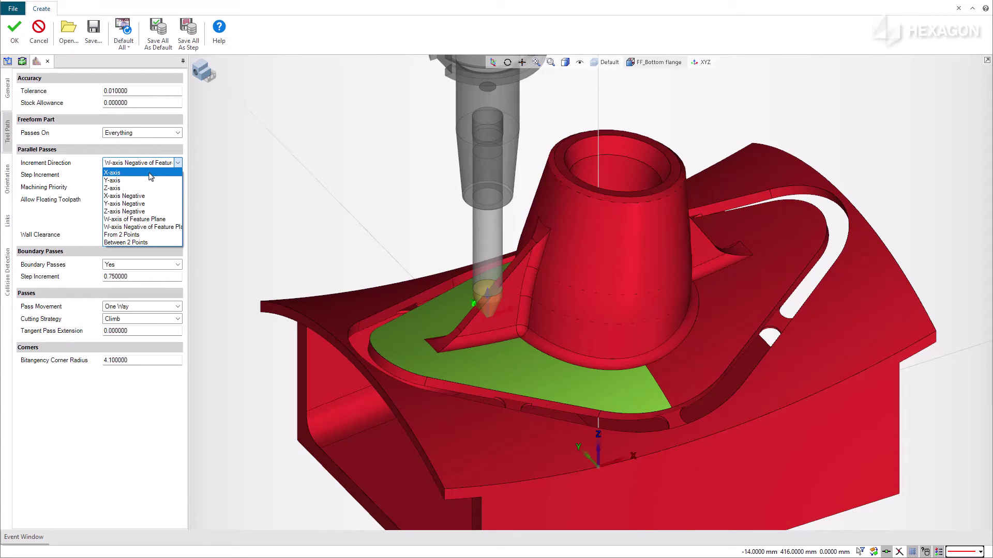
left_click(151, 174)
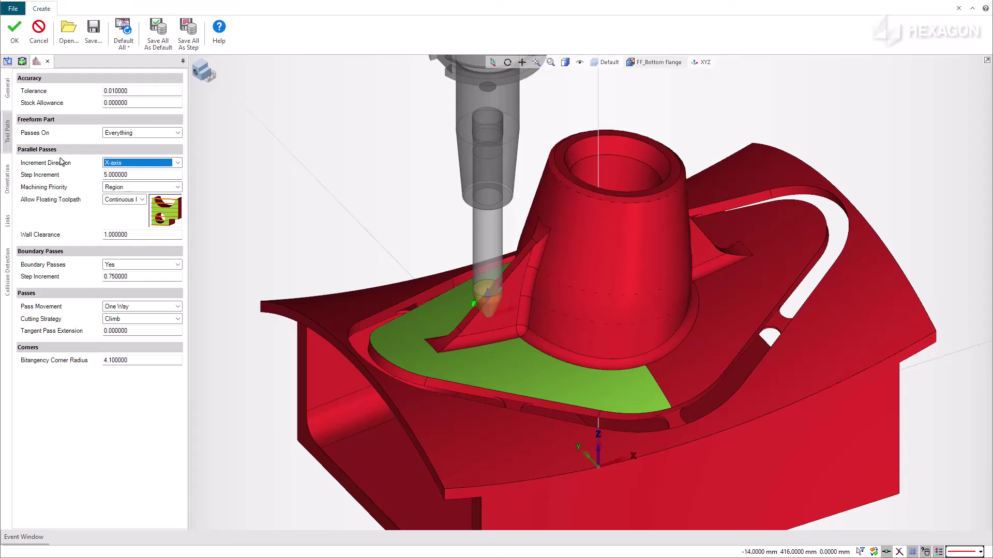
Set rapid links to Radial Around Axis about the X axis through point 0, 130, 155, and generate the toolpath.
left_click(7, 221)
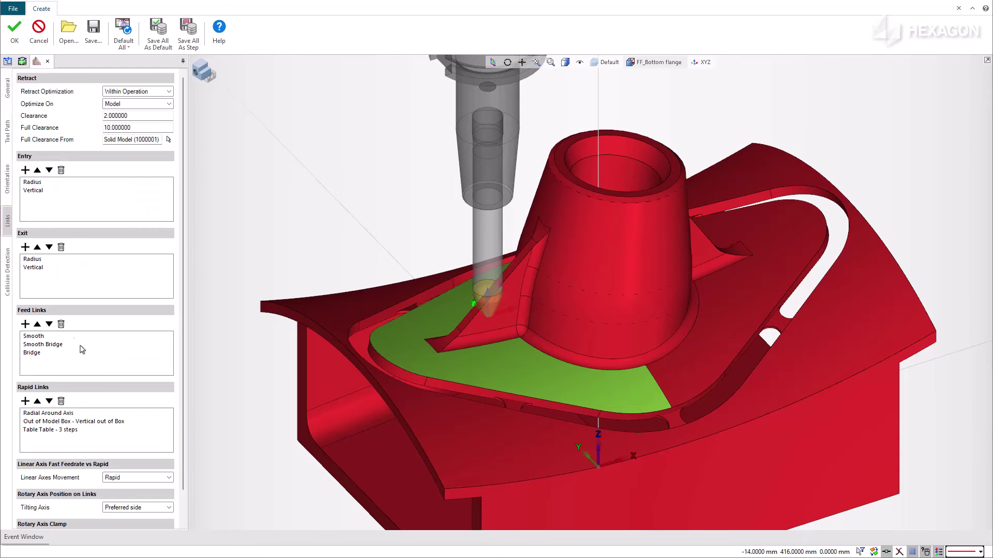
left_click(118, 414)
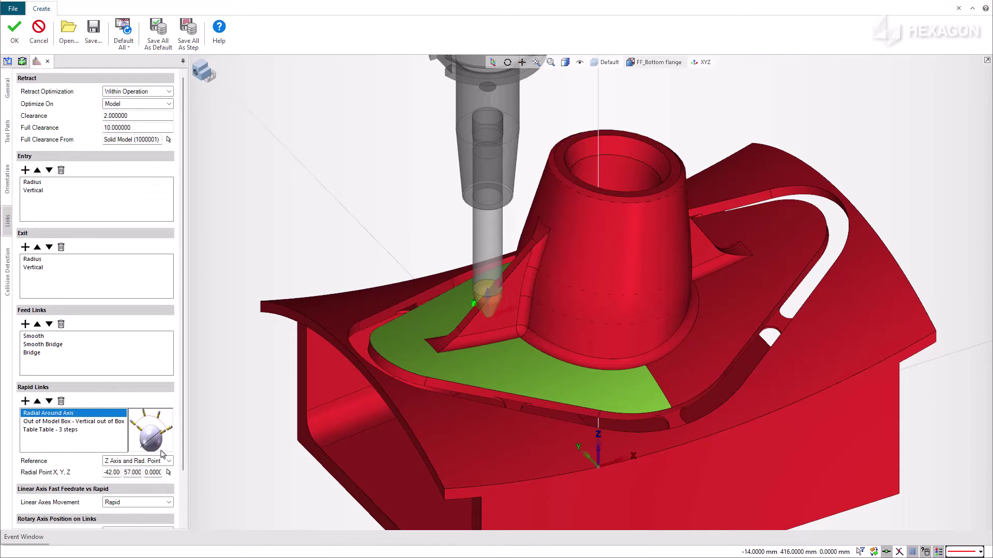
left_click(169, 461)
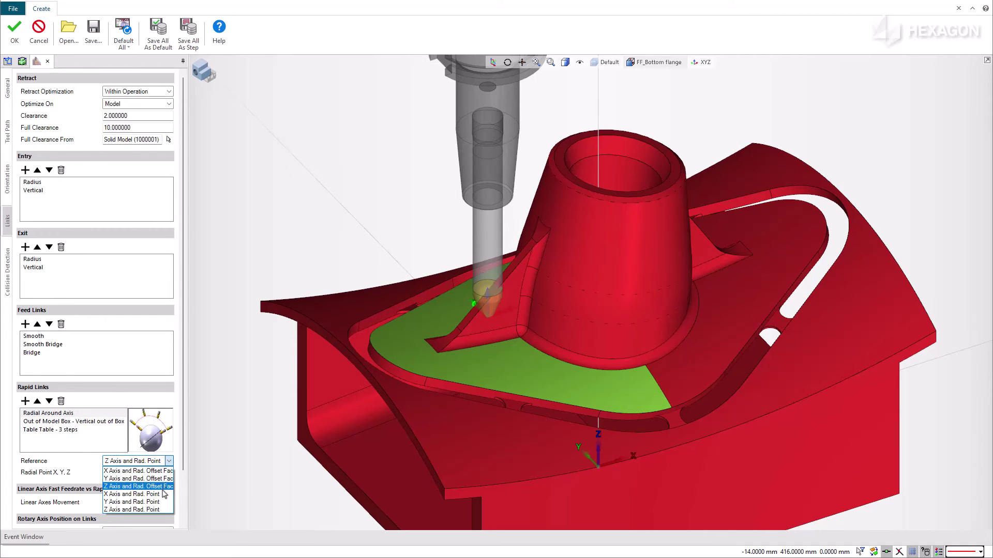
left_click(133, 494)
left_click(116, 473)
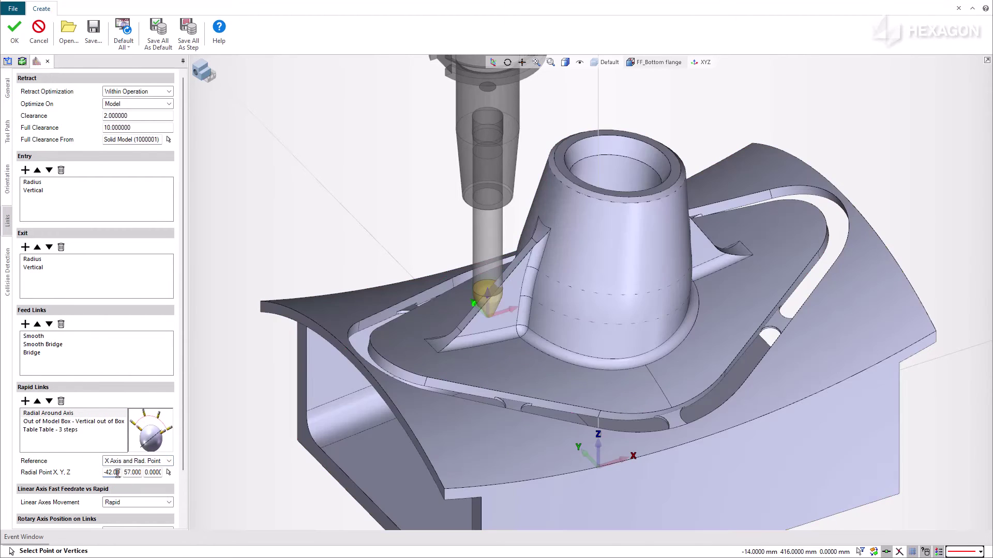
type("0")
key("Tab")
type("13")
left_click(14, 31)
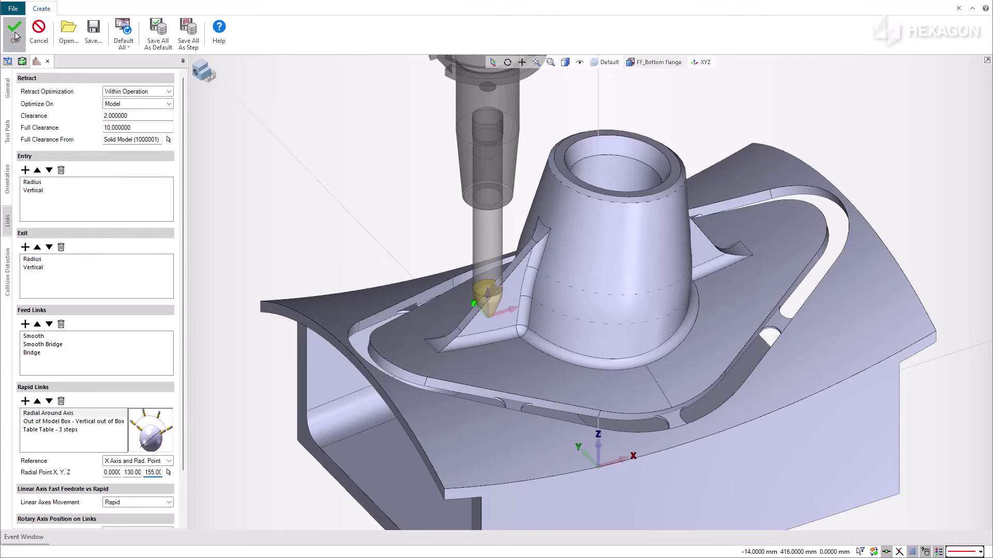
Select Finish Flange Top Surface | X- in the Features Manager to display its toolpath.
left_click(83, 416)
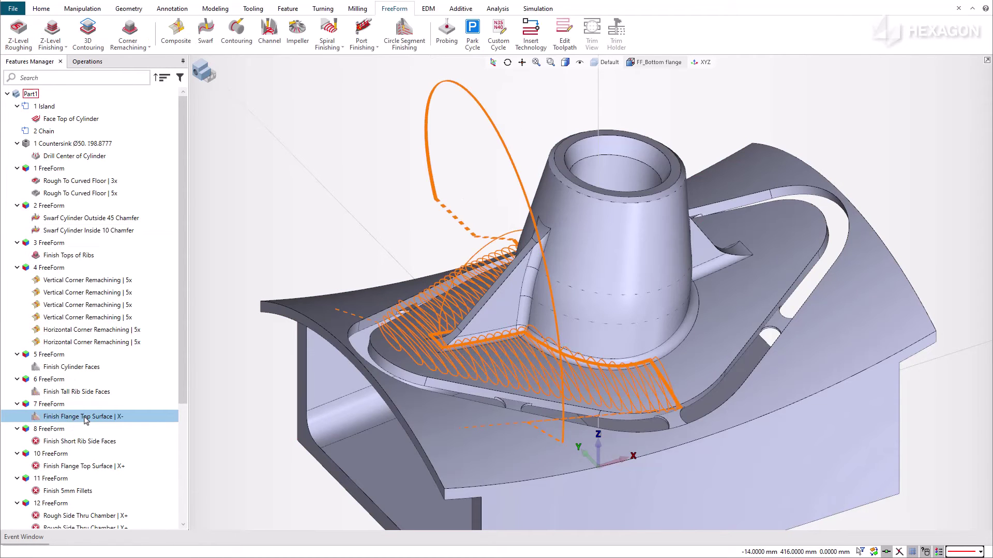